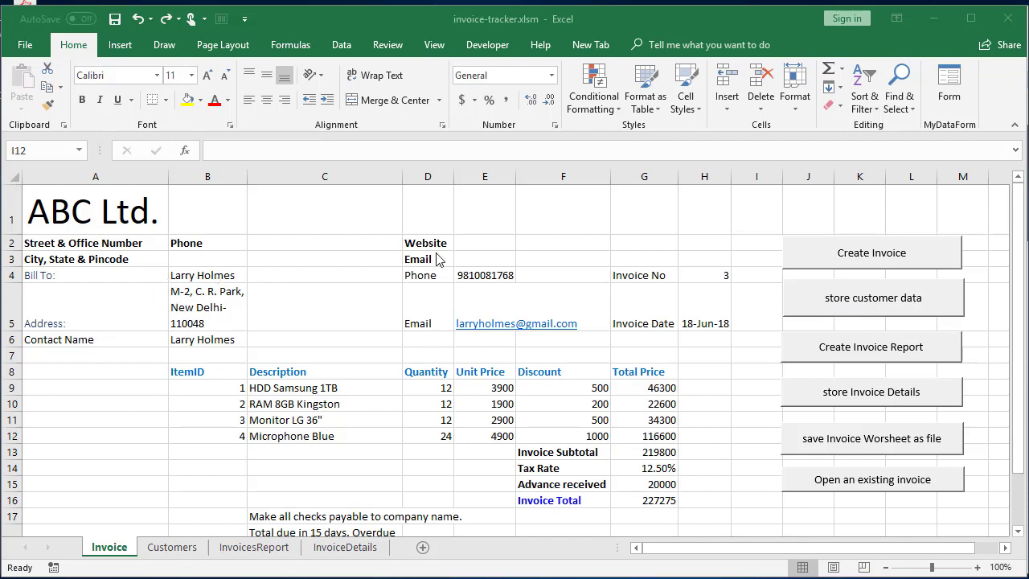
- Compare the stored company names on the Customers sheet with the Invoice's Bill To name in B4
click(176, 548)
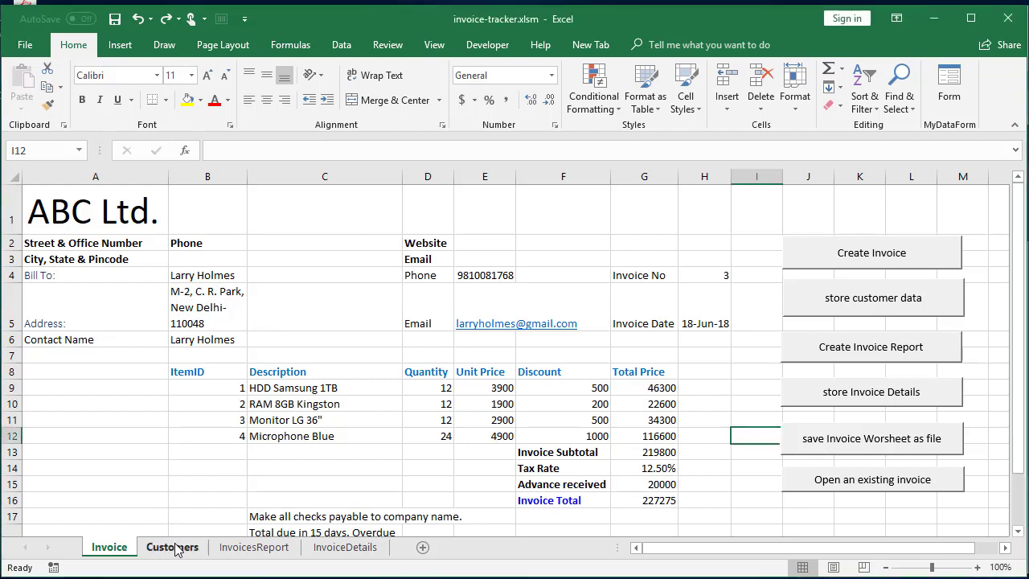
click(176, 548)
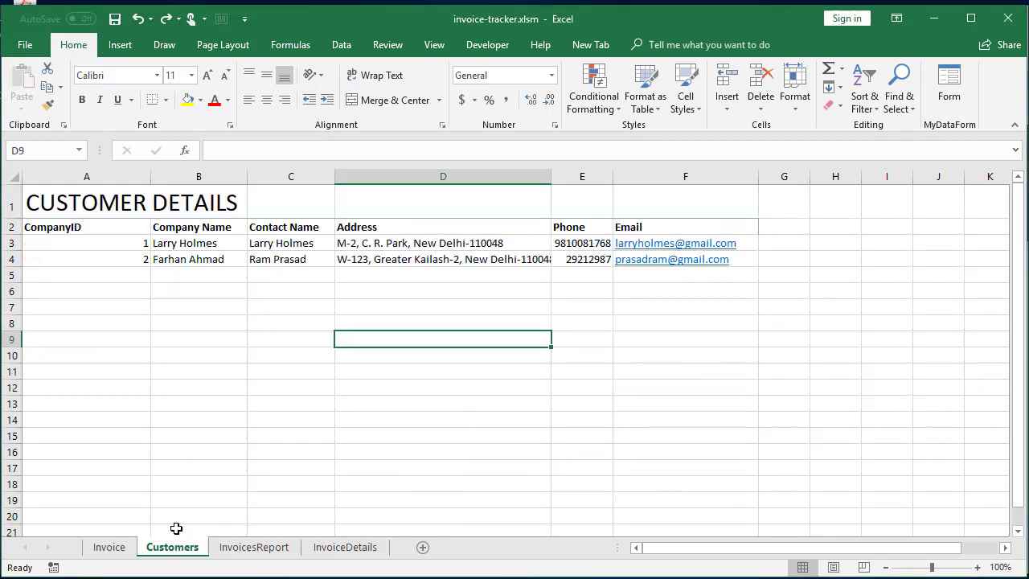
click(177, 245)
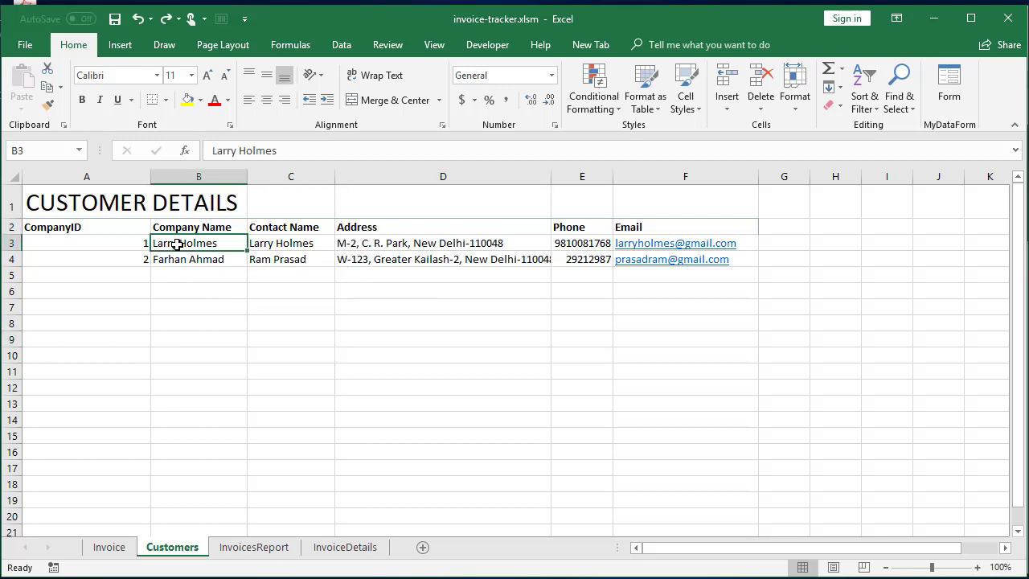
click(105, 548)
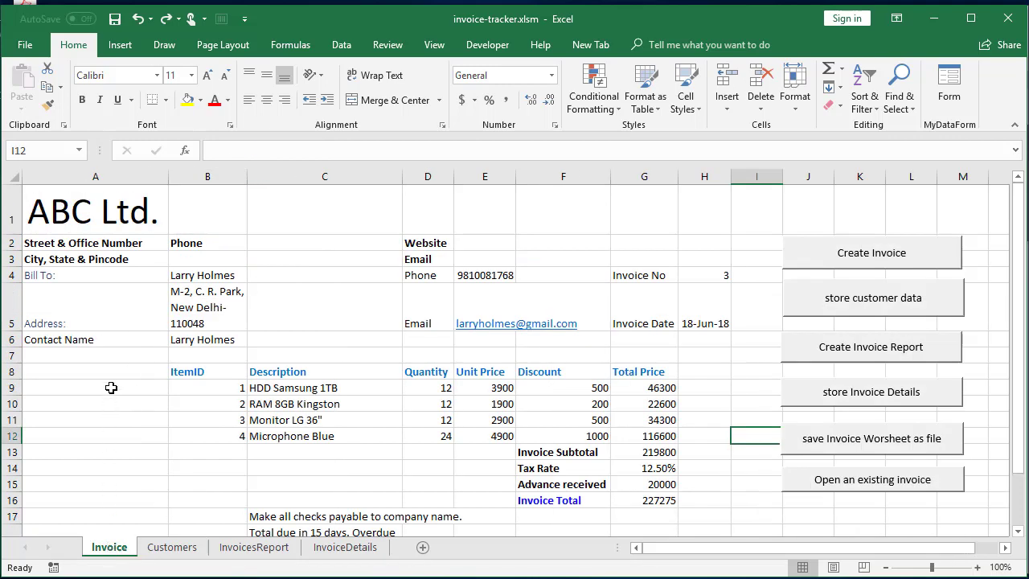
click(223, 275)
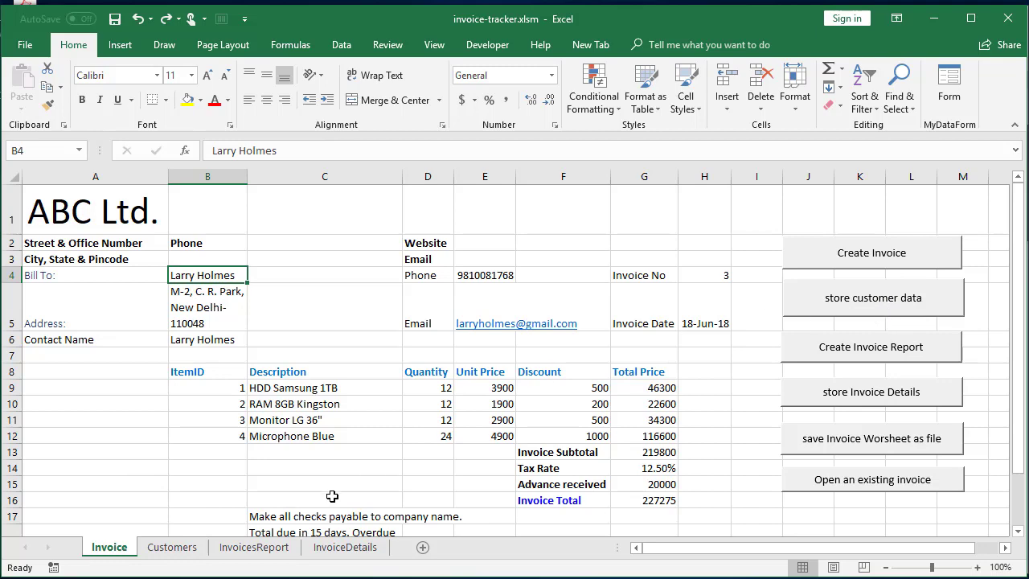
click(172, 545)
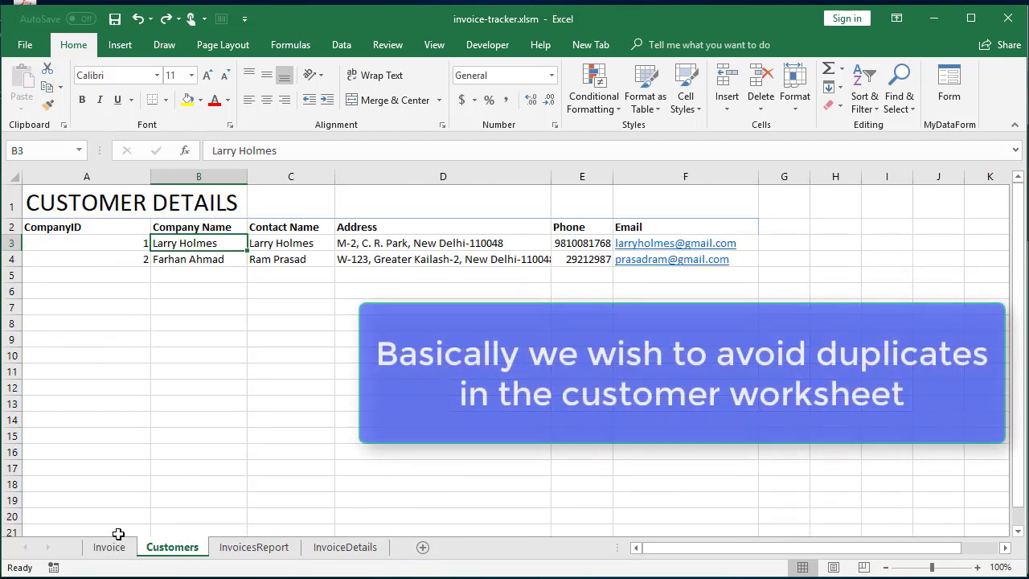
click(112, 549)
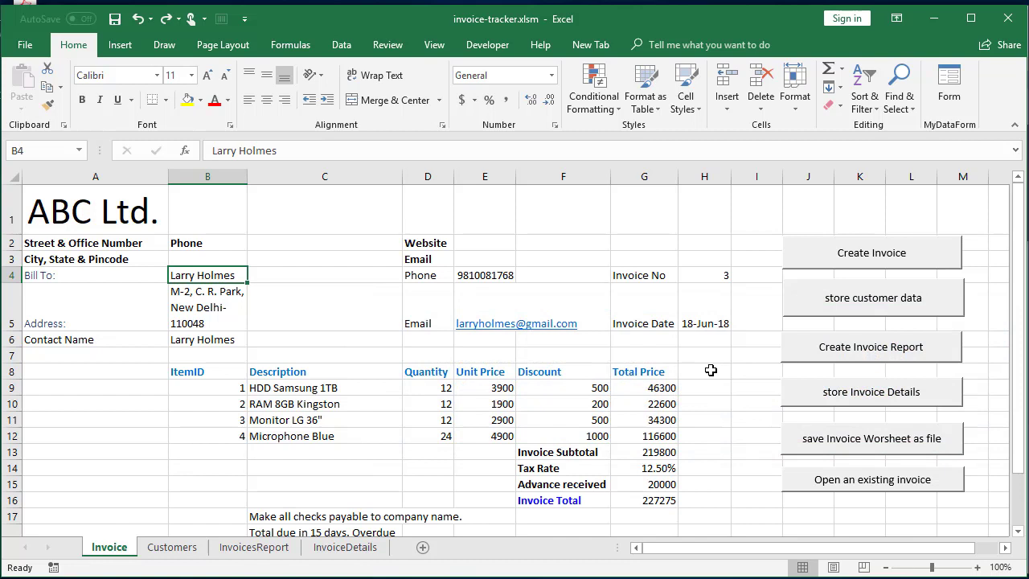
- Re-store the existing invoice customer, confirm with y, and verify Customers still lists only two records
click(830, 308)
text(y)
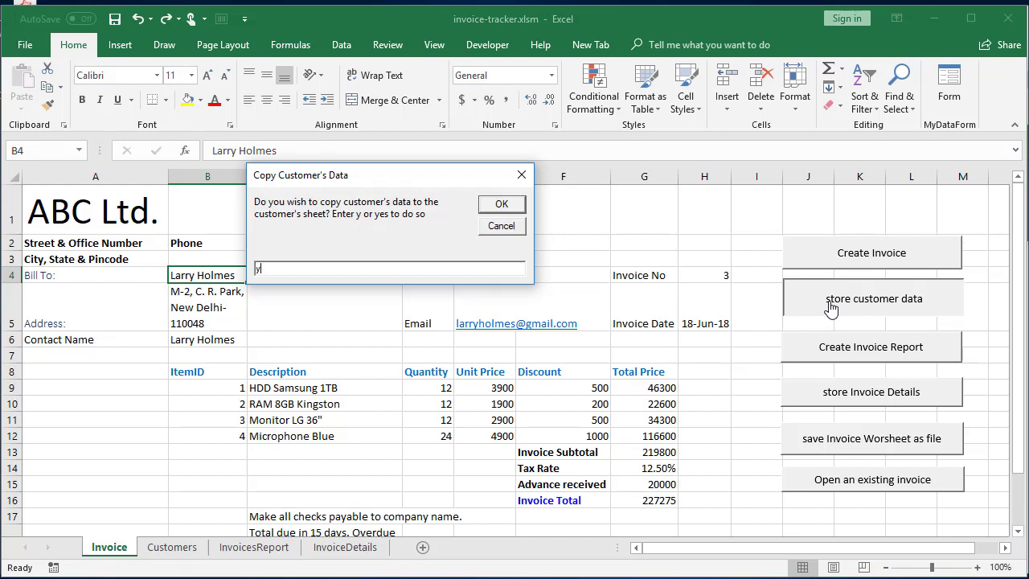
key(Return)
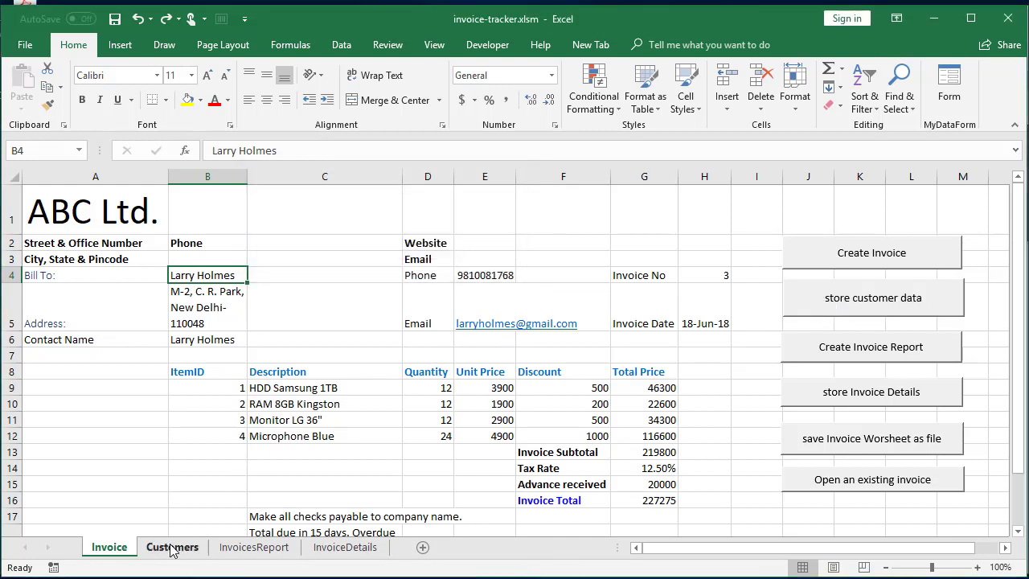
click(171, 548)
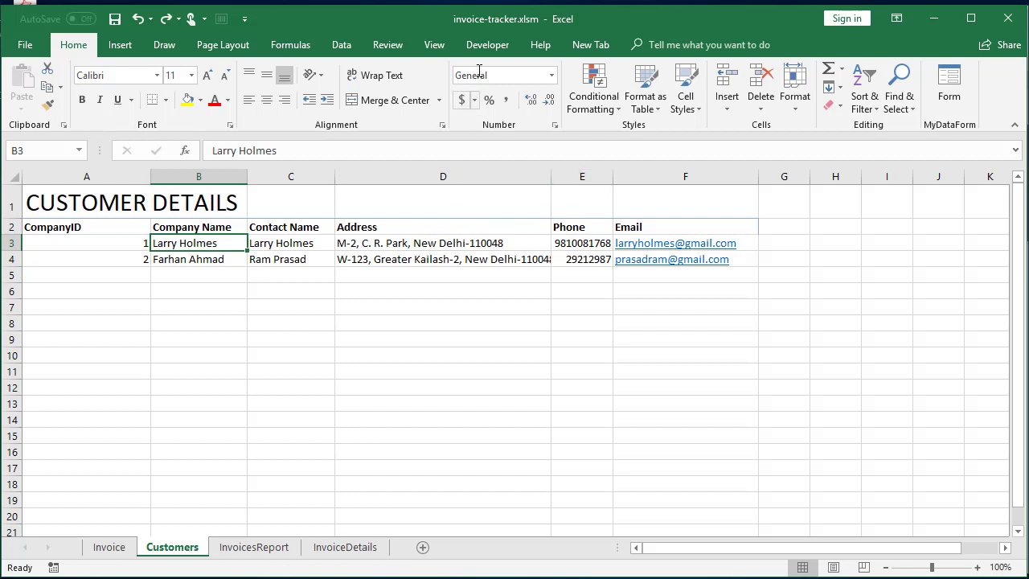
click(487, 45)
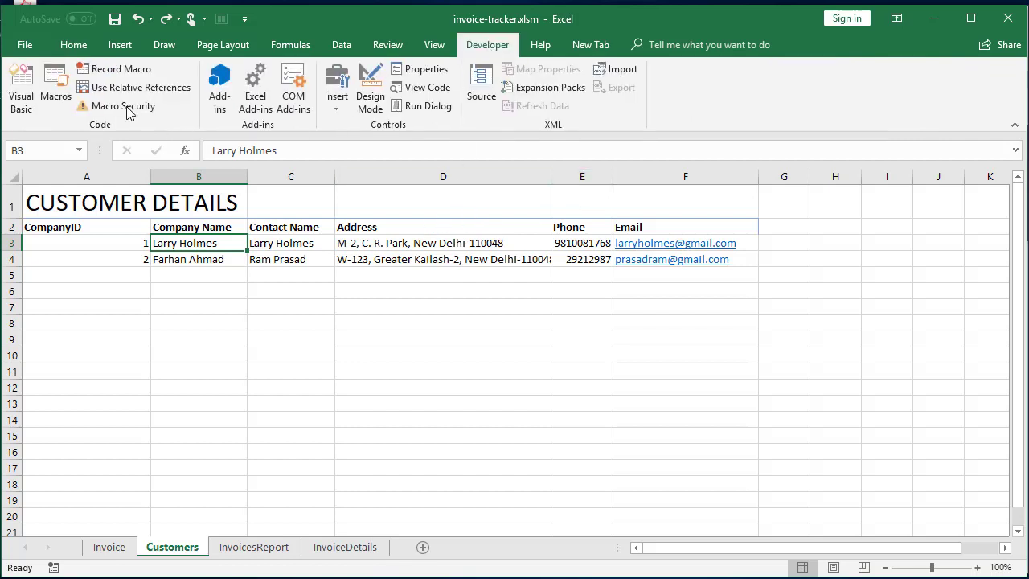
click(26, 98)
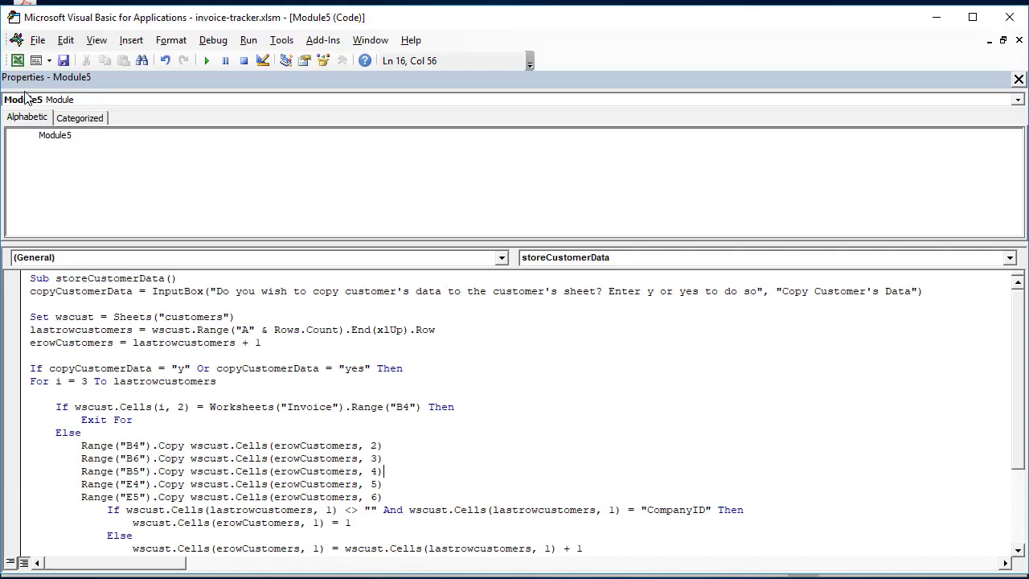
click(483, 382)
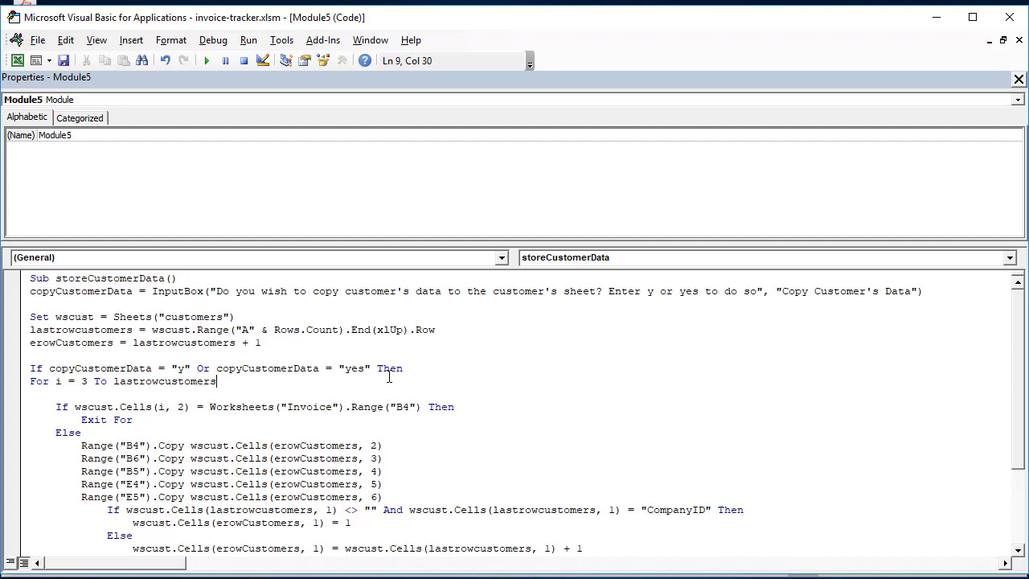
scroll(402, 376, down, 1)
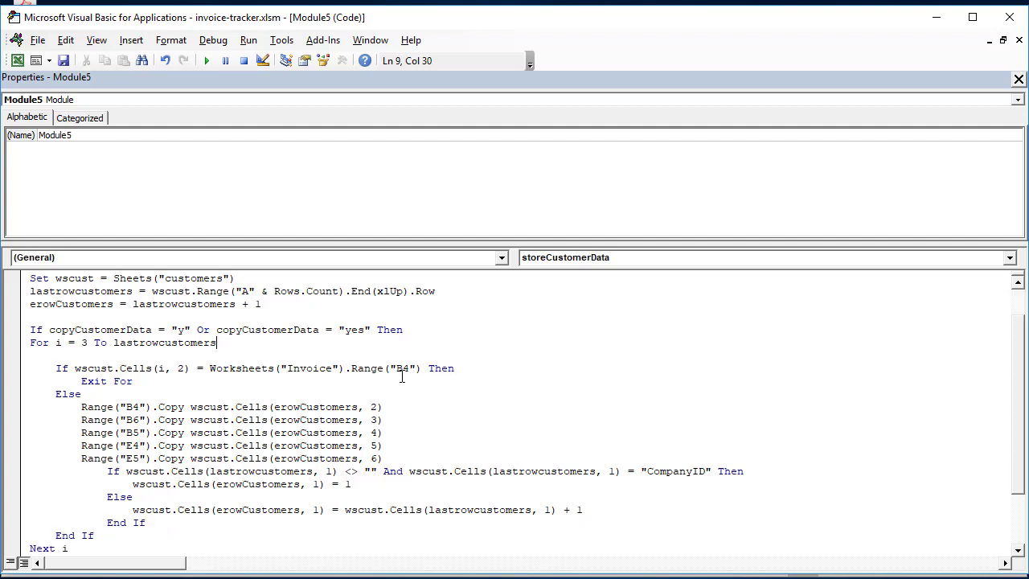
click(96, 367)
click(271, 368)
scroll(413, 375, down, 1)
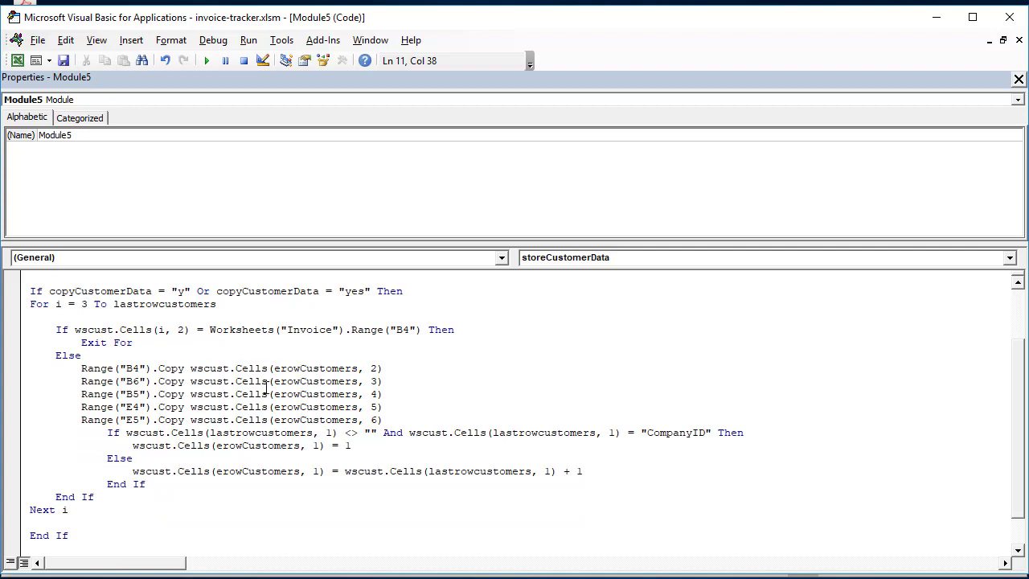
scroll(267, 387, down, 1)
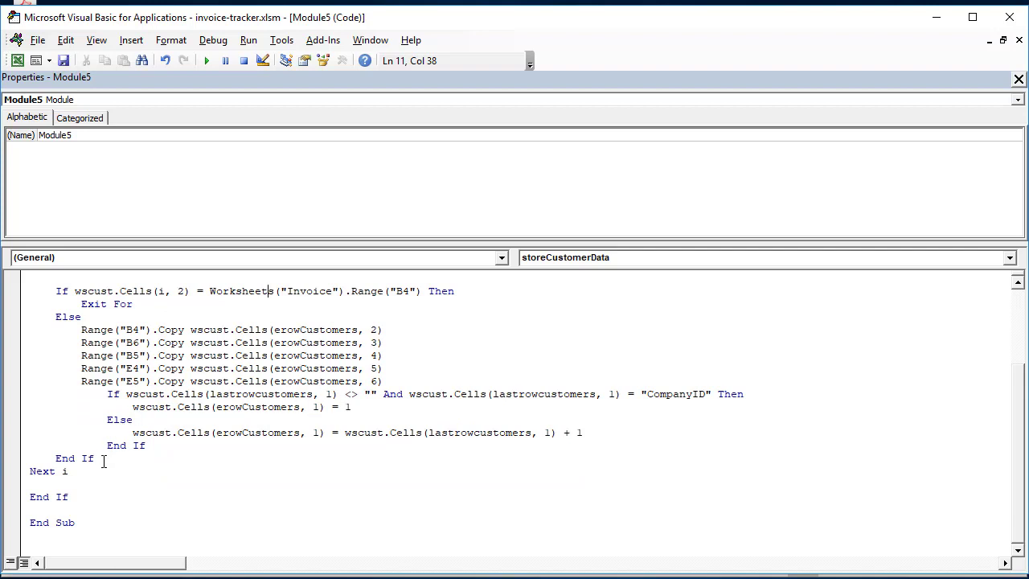
scroll(170, 412, up, 2)
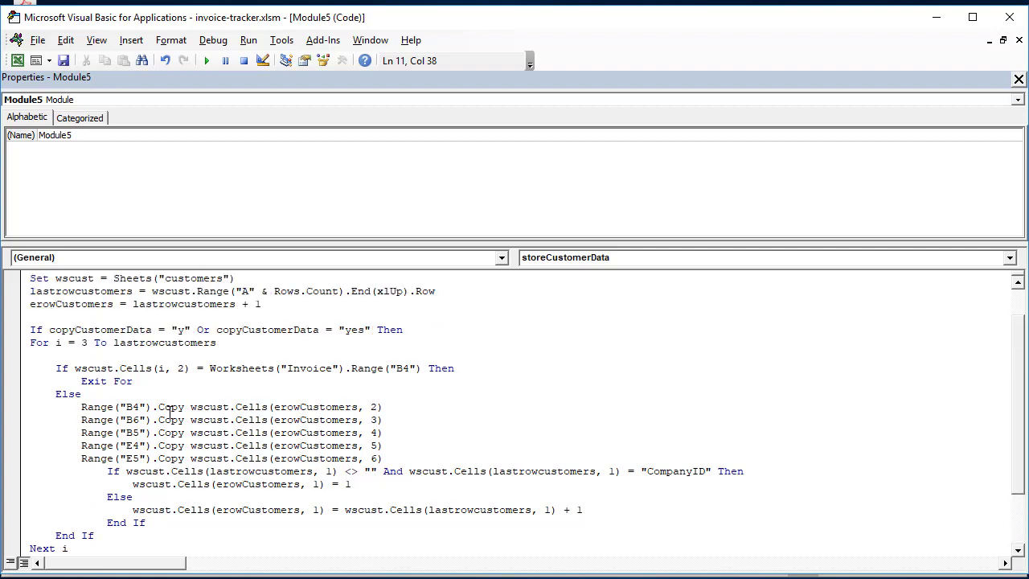
scroll(169, 413, up, 1)
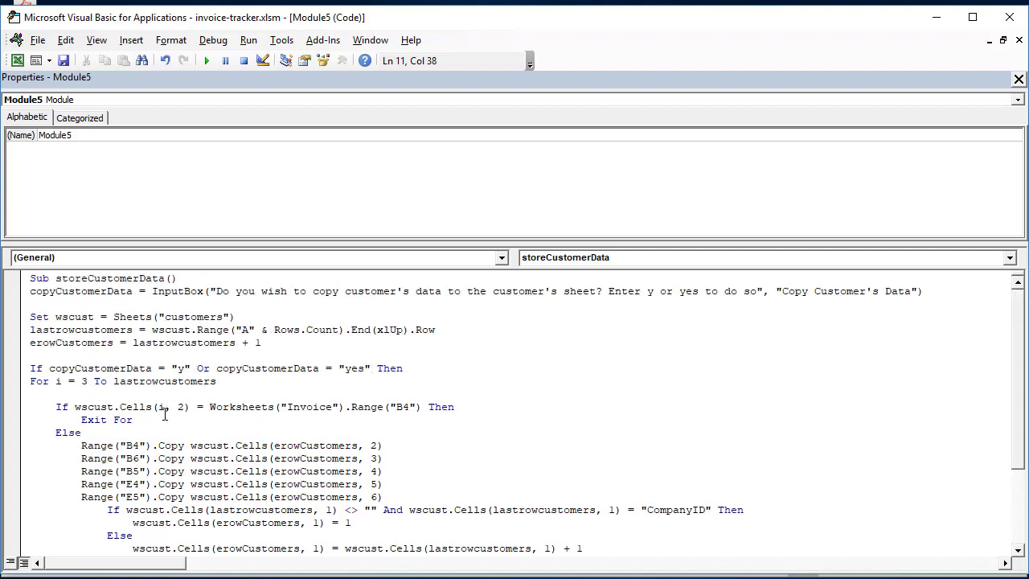
scroll(165, 414, down, 1)
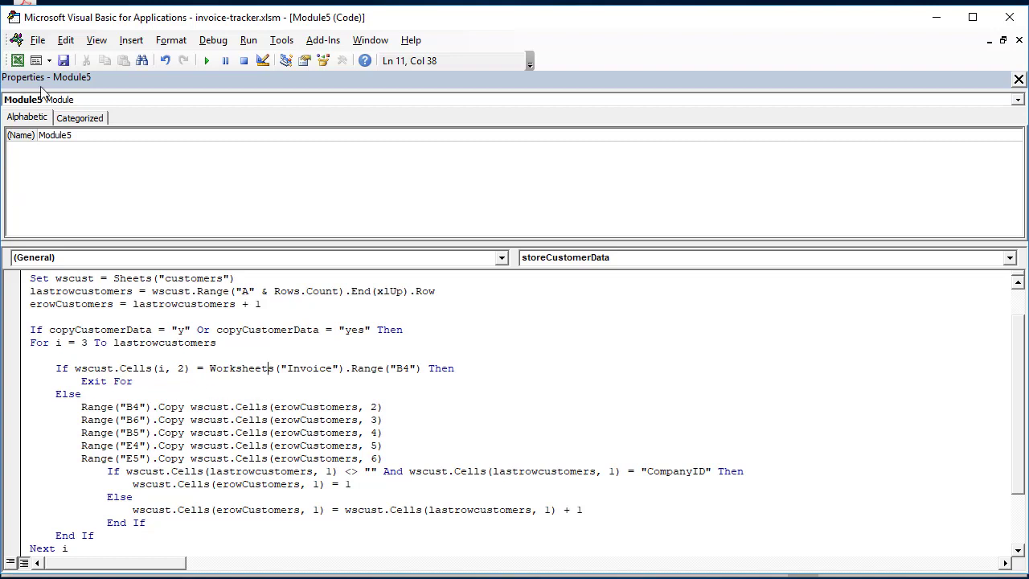
- Back on the Invoice sheet, enter the new customer's name in Bill To cell B4
click(17, 61)
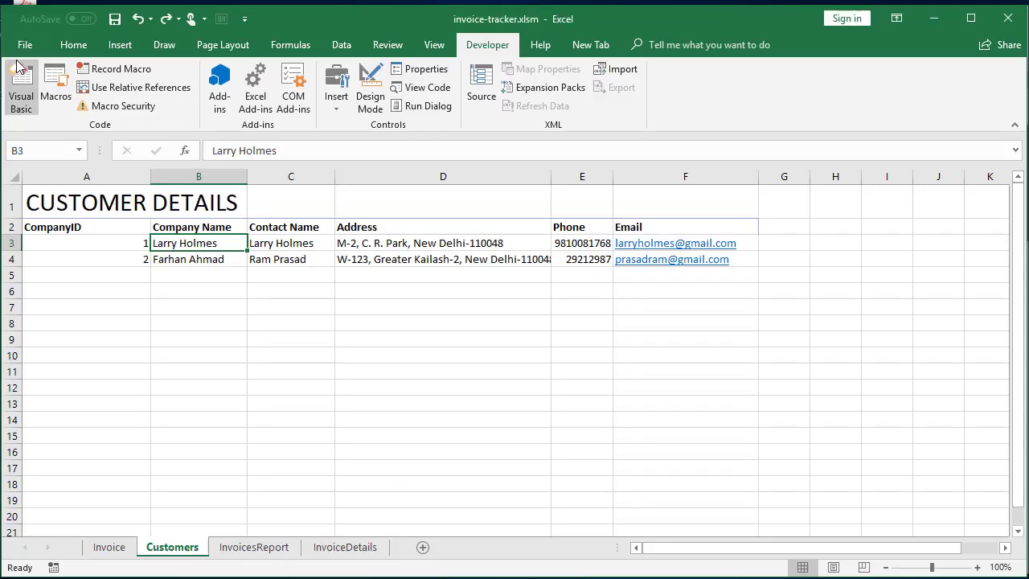
click(109, 547)
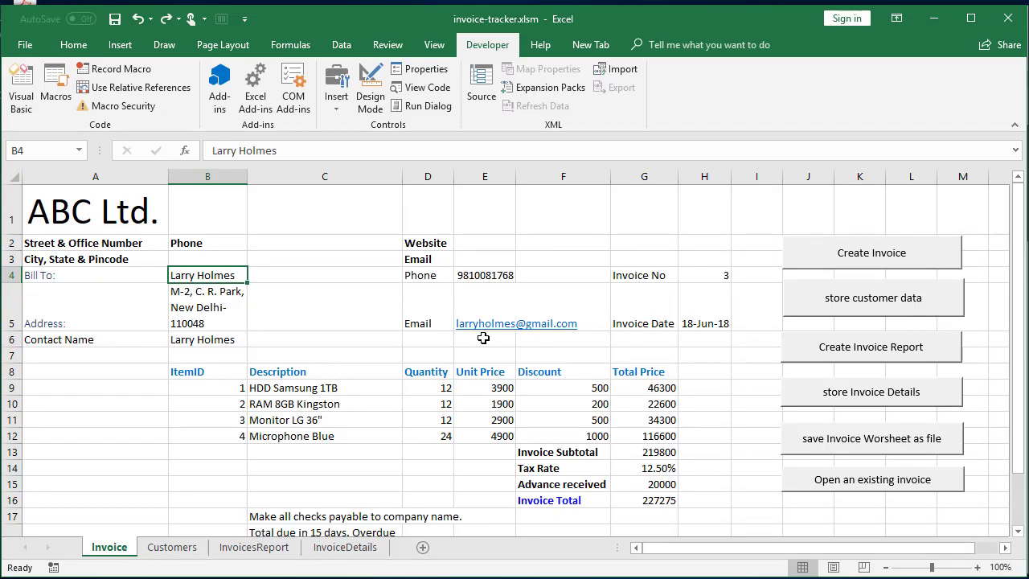
text(Bet)
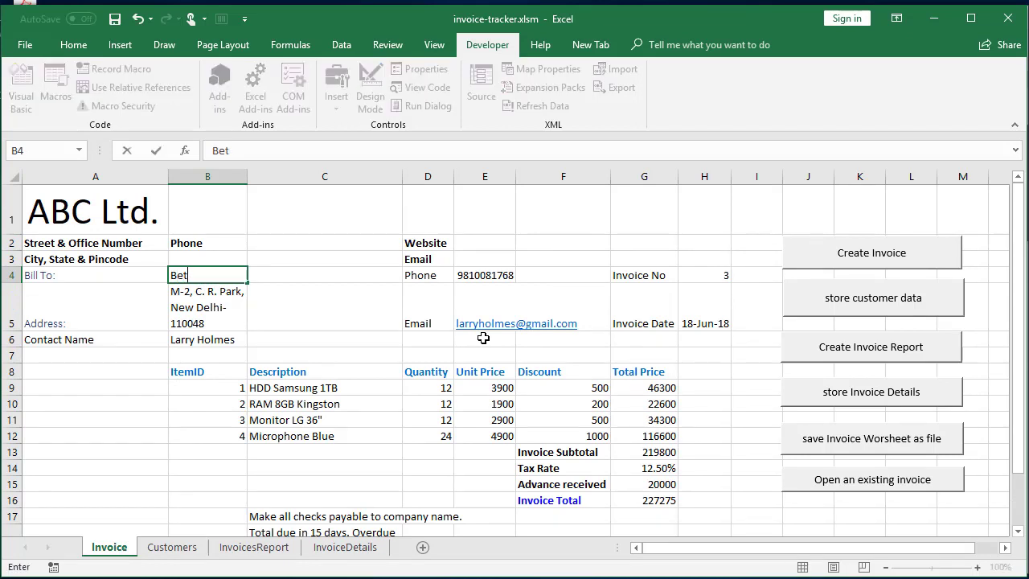
text(ty )
text(Davi)
text(s)
key(Return)
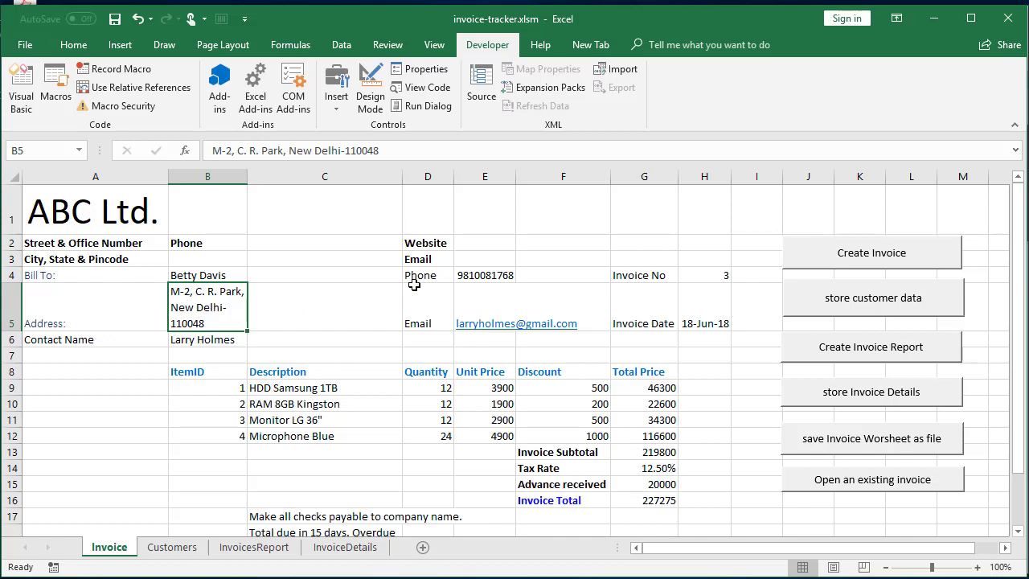
click(210, 338)
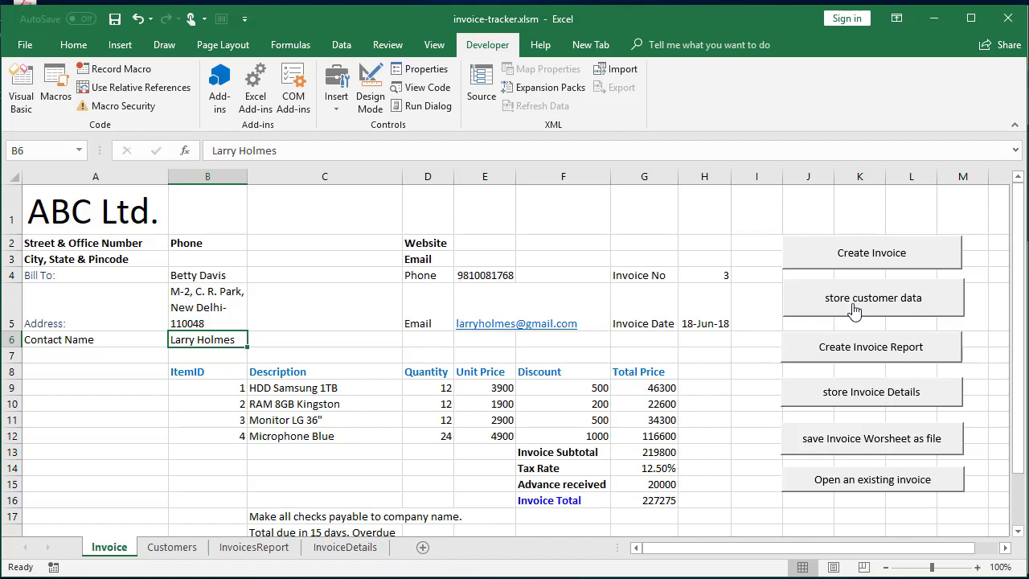
- Store the new customer via the macro with y, verifying CompanyID 3 in Customers row 5
click(854, 311)
text(y)
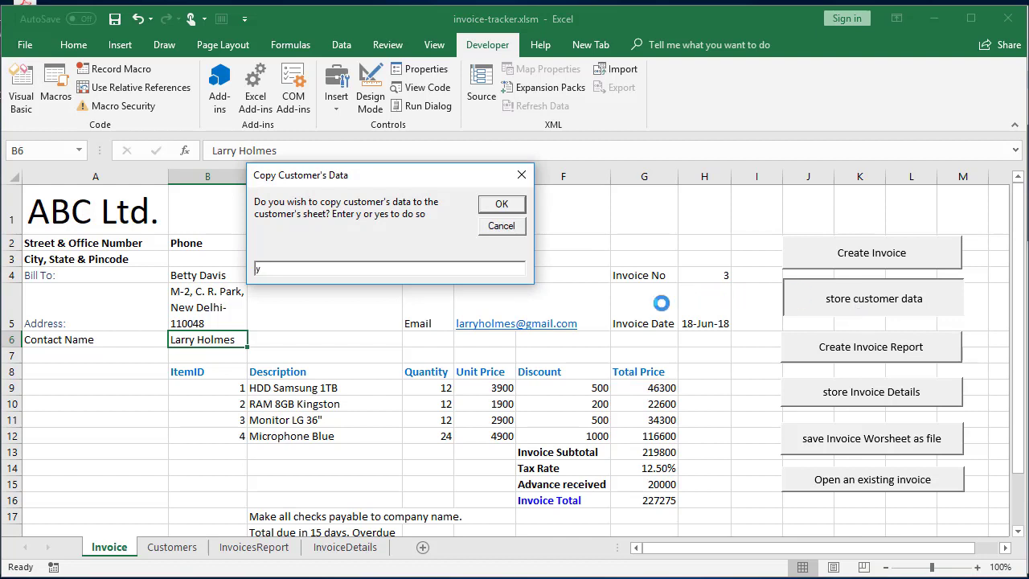
key(Return)
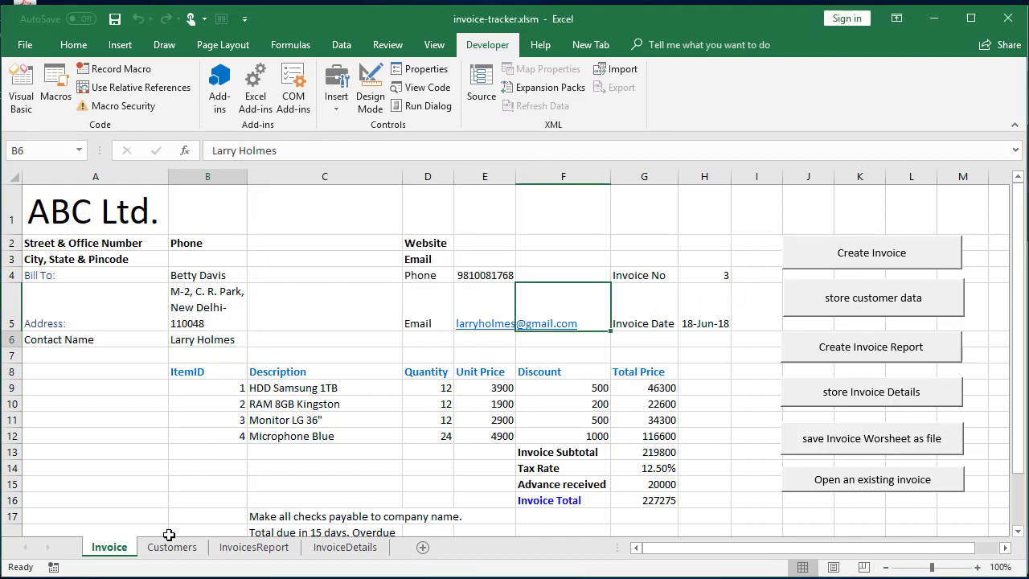
click(172, 548)
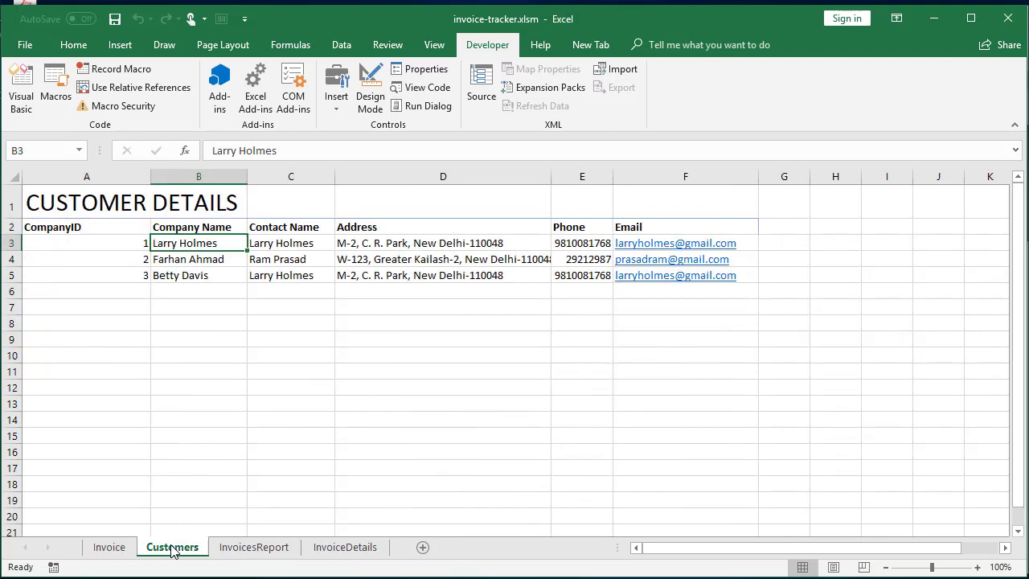
click(185, 274)
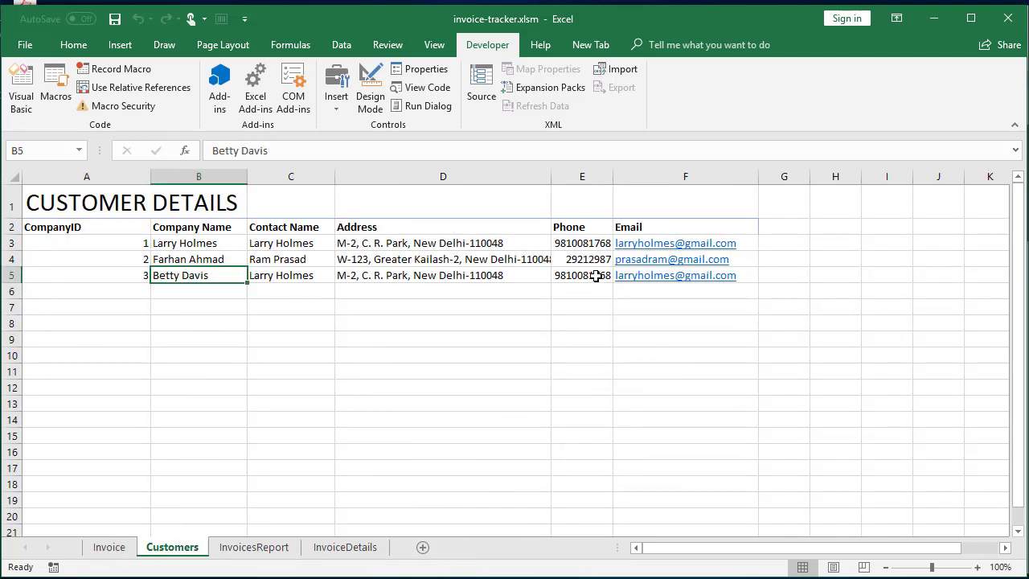
click(98, 546)
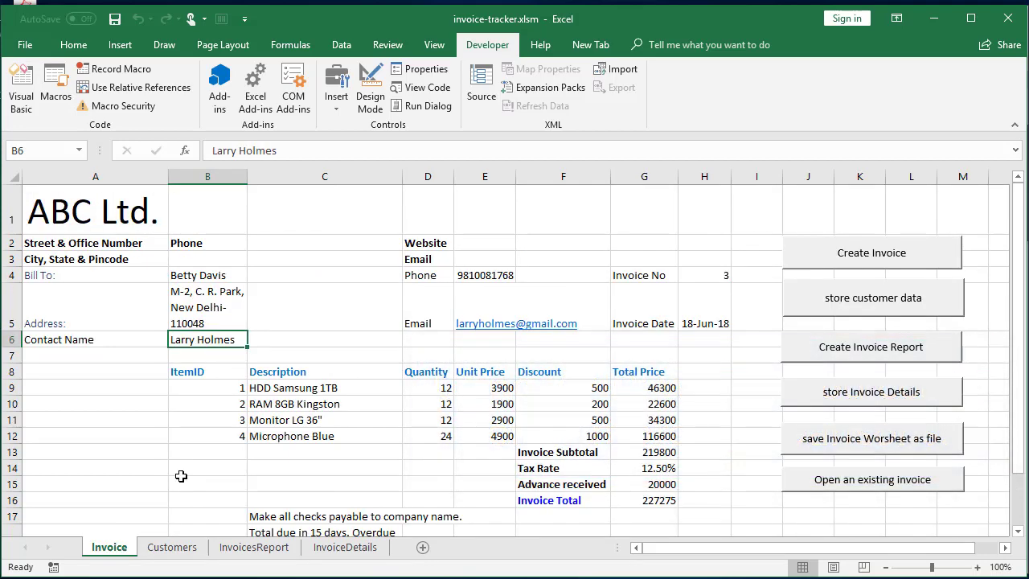